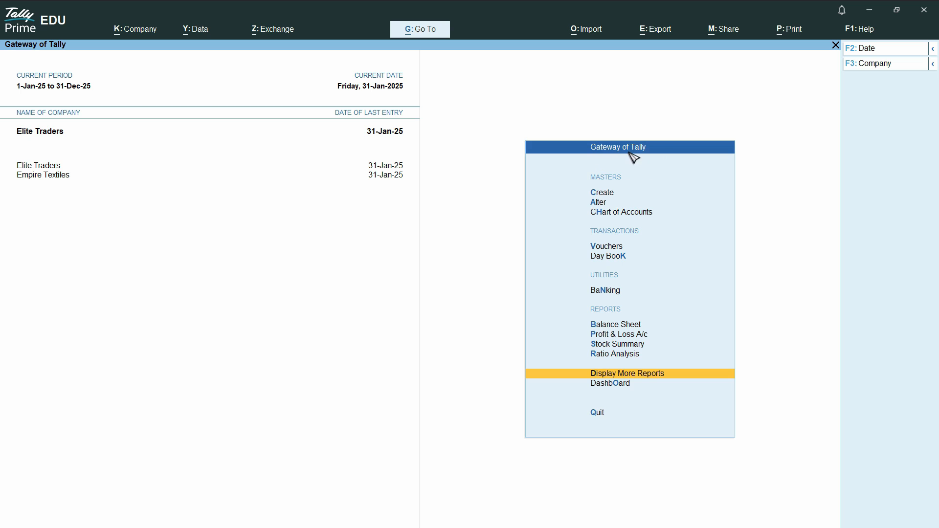
Open the Ledger Vouchers report for the Vat @ 16% ledger from the account books
click(659, 381)
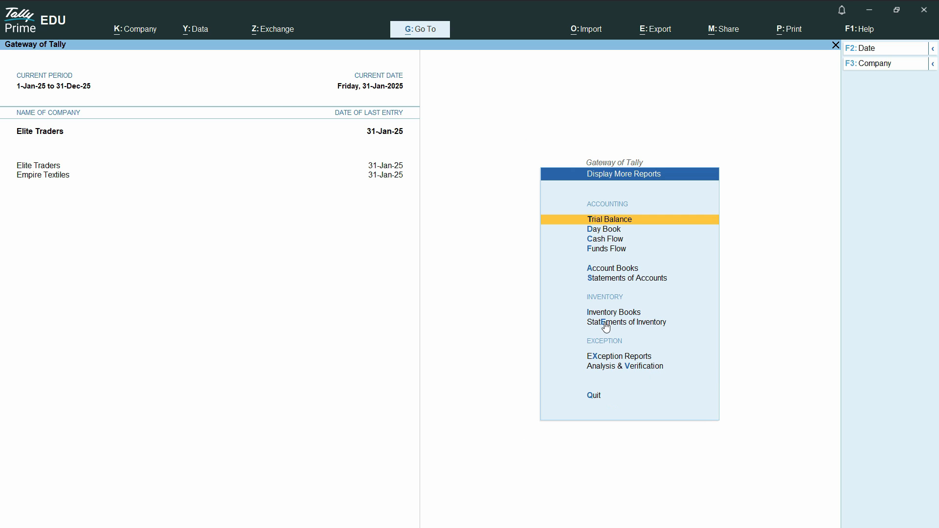
click(628, 272)
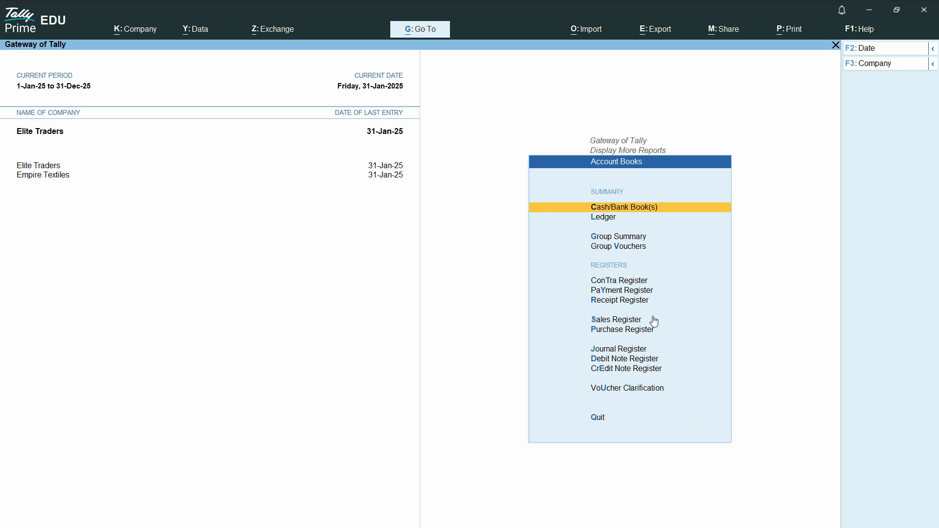
click(617, 219)
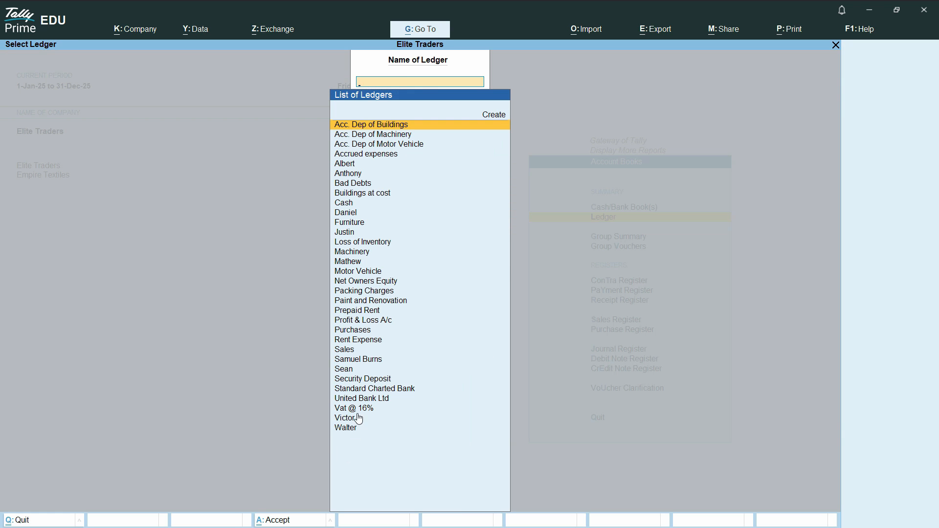
click(386, 411)
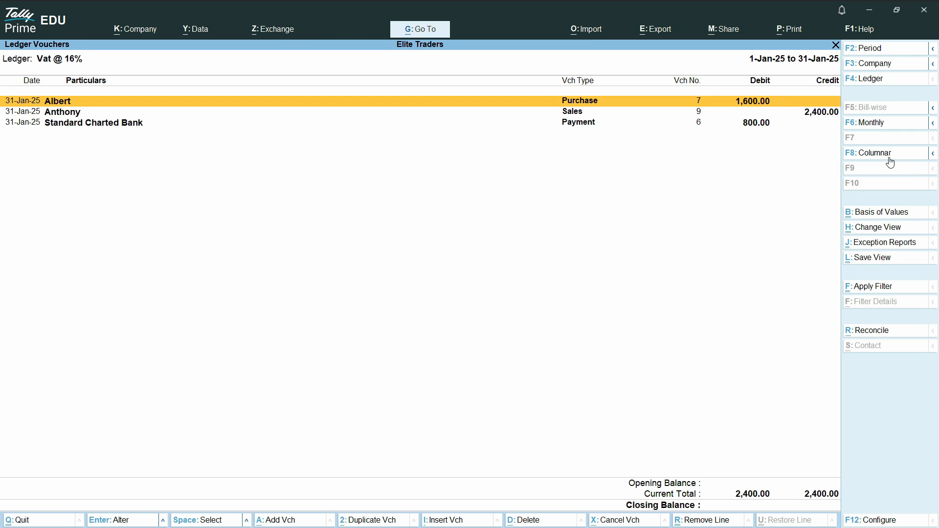
In the columnar settings, enable voucher reference number and date, party's GSTIN/UIN, party's tax registration number and service tax registration number
click(891, 155)
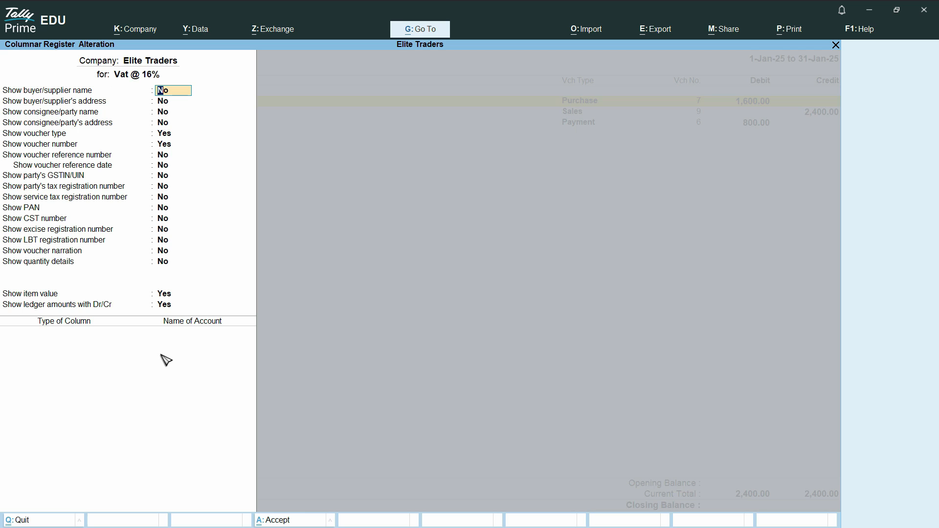
click(168, 136)
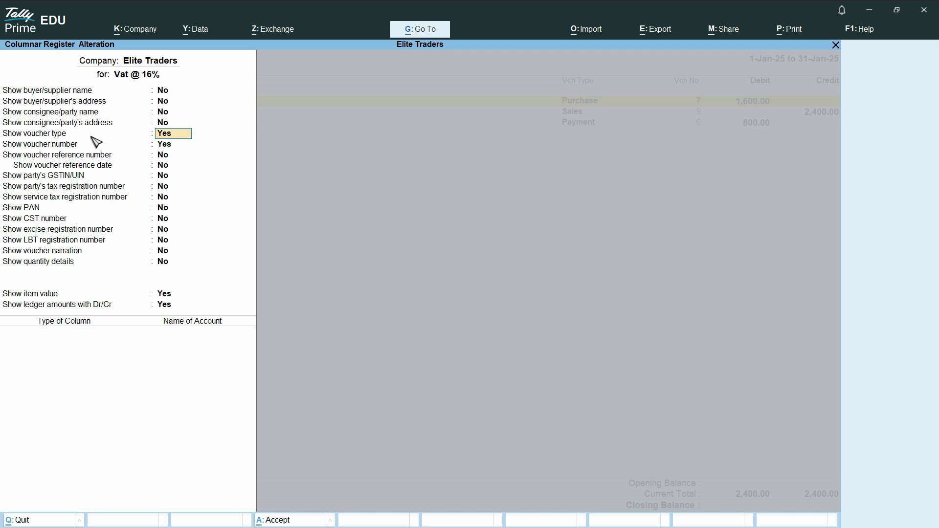
click(168, 145)
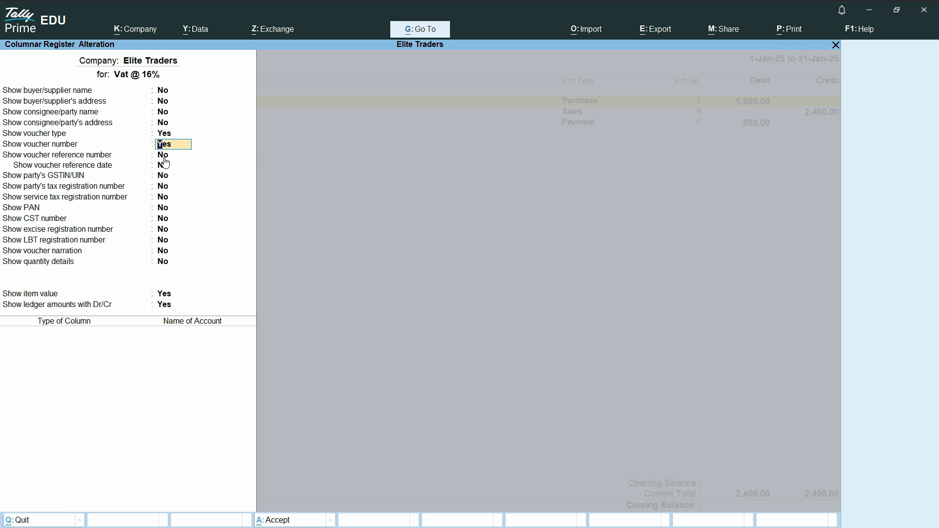
key(Return)
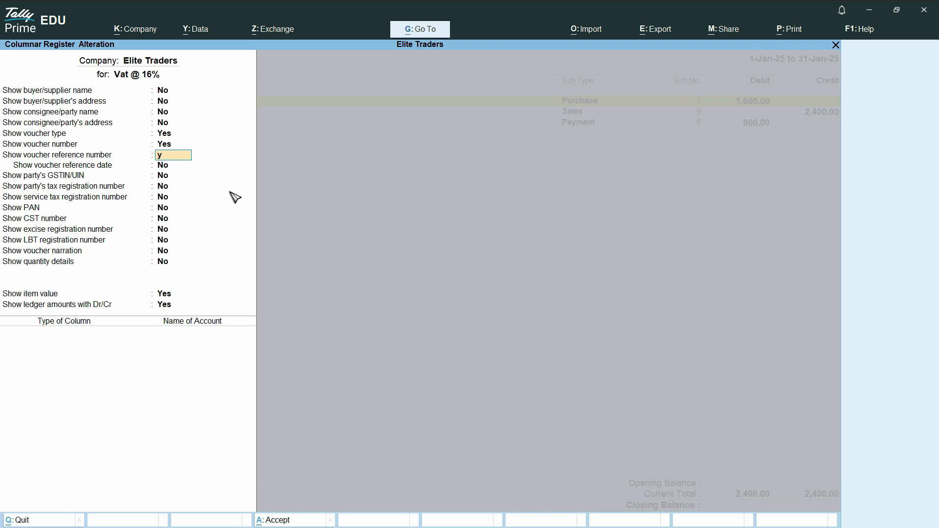
key(Return)
key(Return)
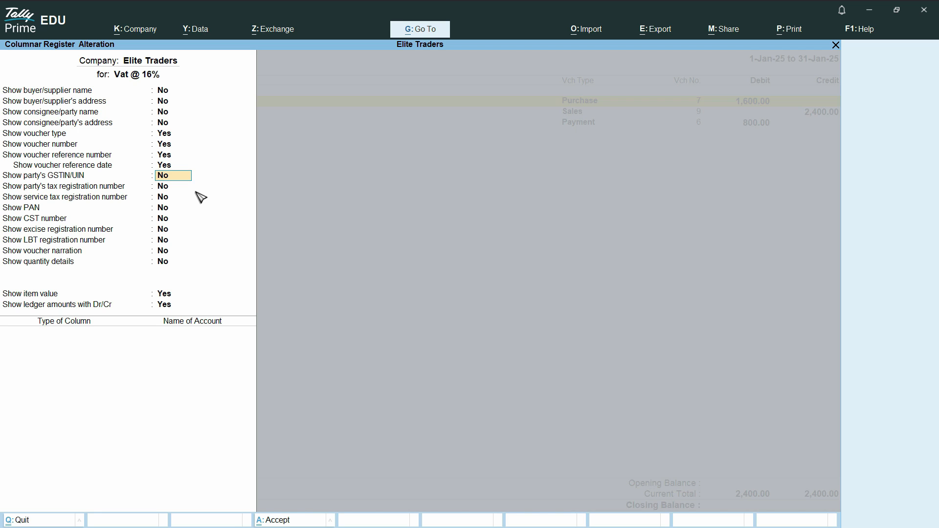
key(Return)
key(Return)
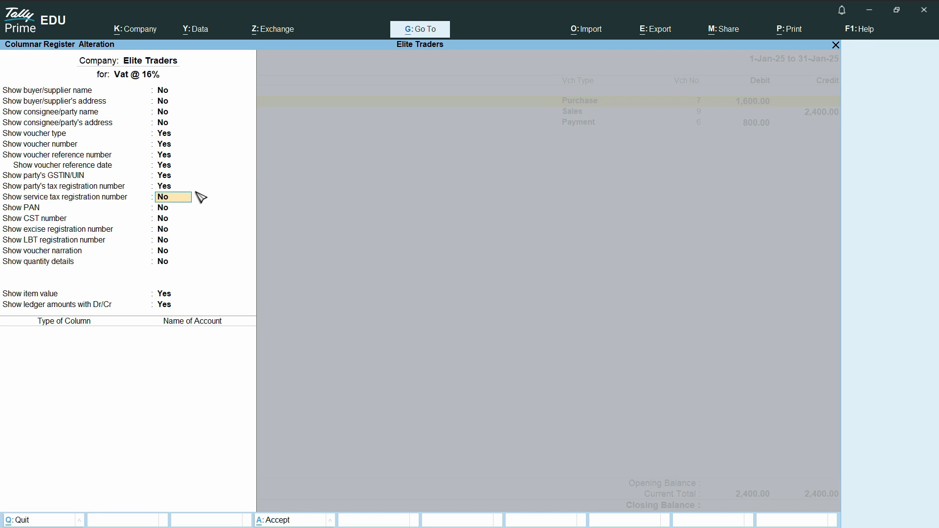
key(Return)
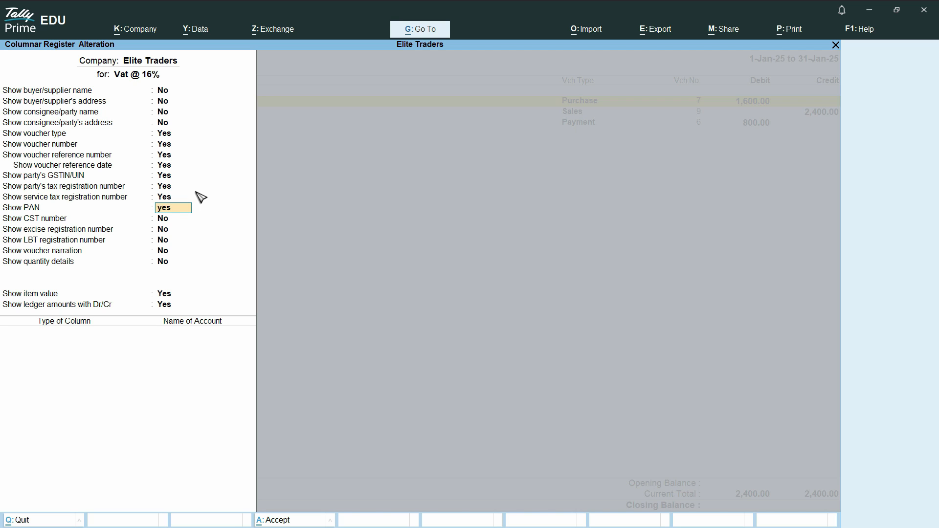
Set PAN, CST number, excise registration number, LBT registration number, voucher narration and quantity details to Yes
key(Return)
text(yes)
key(Return)
text(yes)
key(Return)
key(Return)
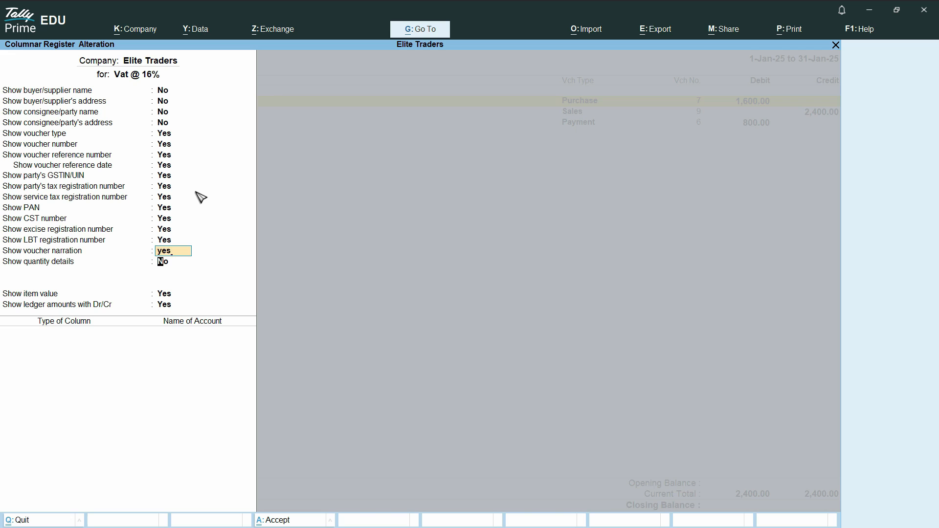
key(Return)
text(yes)
key(Return)
Set the buyer/supplier name and address and the consignee/party name and address options to Yes
click(172, 91)
text(yes)
key(Return)
text(yes)
key(Return)
text(ye)
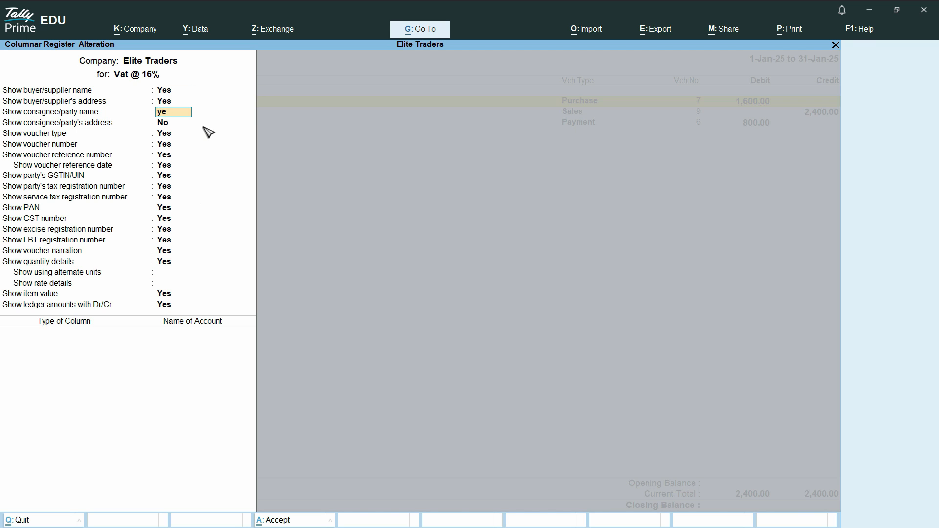
text(s)
key(Return)
text(yes)
key(Return)
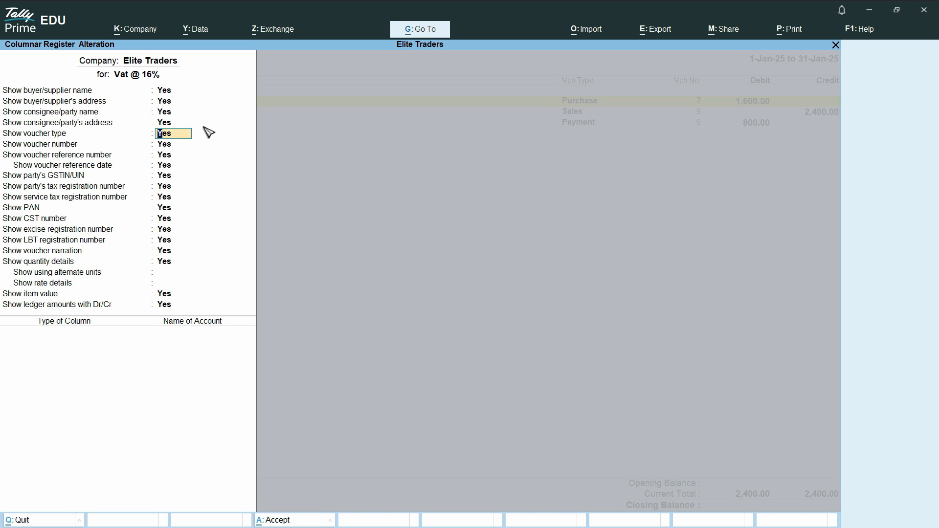
Enable alternate units and rate details under quantity details, keeping item value and ledger amounts with Dr/Cr at Yes
click(171, 306)
text(n)
key(Return)
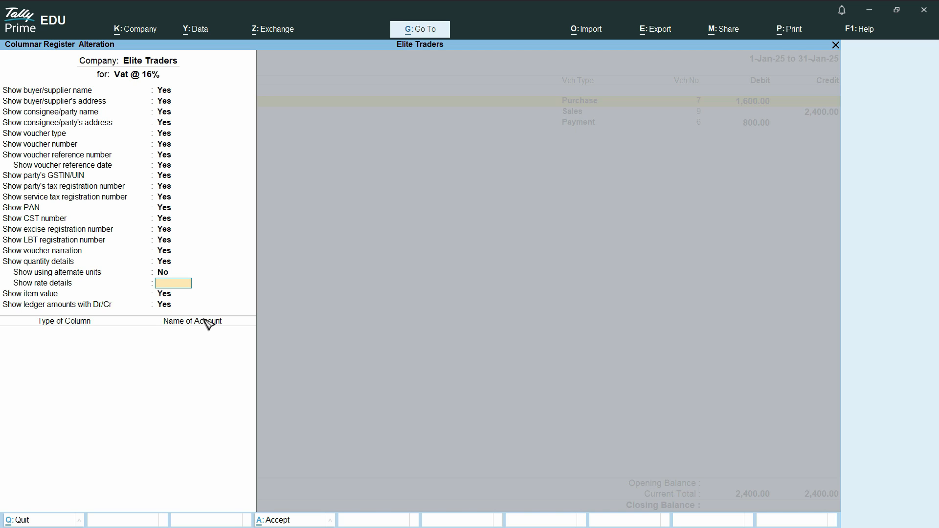
key(Up)
text(yes)
key(Return)
text(yes)
key(Return)
key(Return)
key(Return)
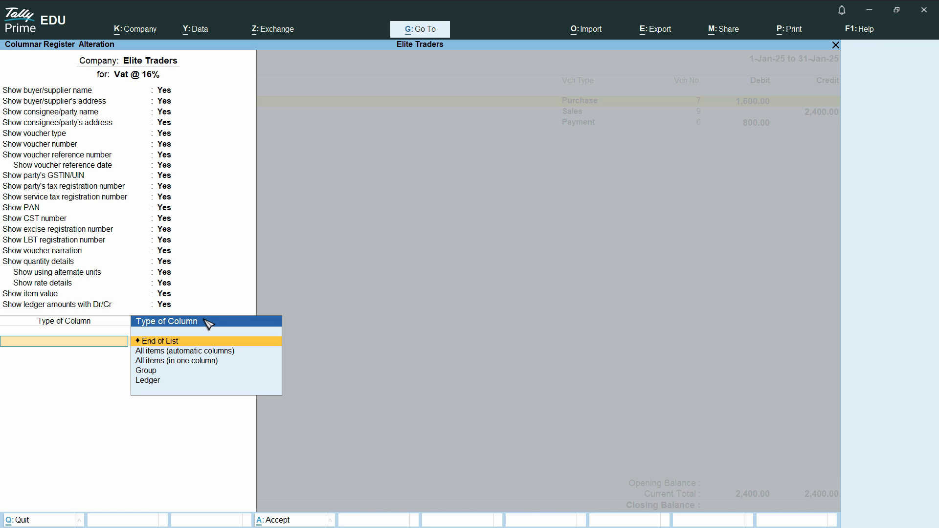
Choose All items (automatic columns) as the column type and accept the columnar register settings
key(Down)
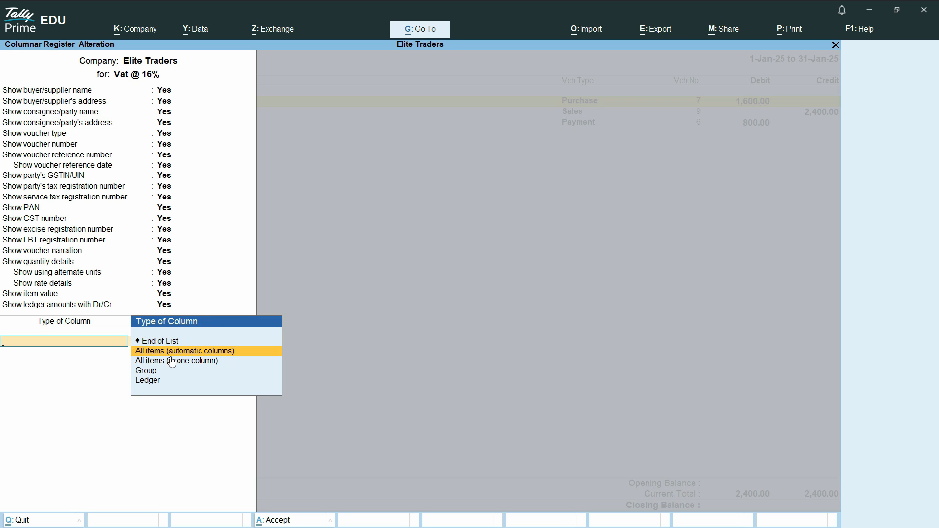
key(Return)
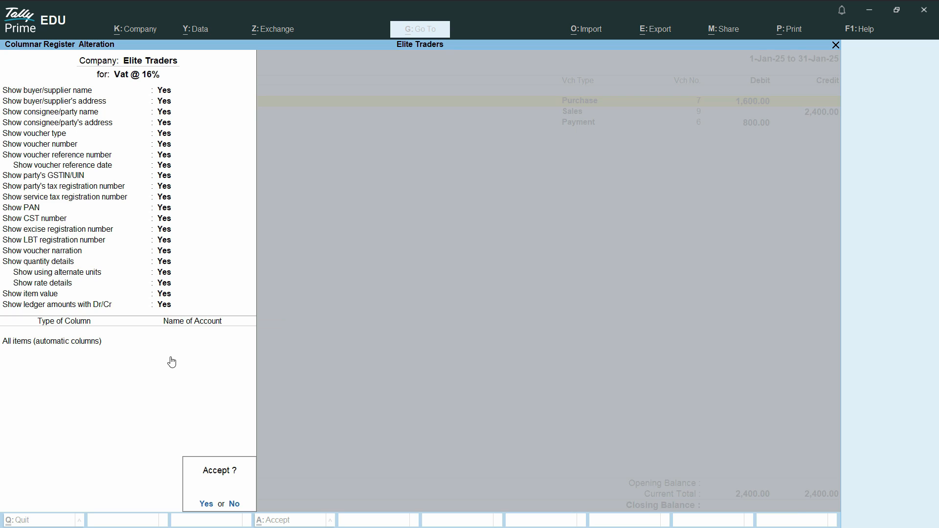
key(Return)
Examine the columns of the Vat @ 16% columnar ledger report across its full width
key(Right)
key(Right)
key(Right)
key(Right)
key(Right)
key(Right)
key(Right)
key(Left)
key(Left)
key(Left)
key(Left)
key(Left)
key(Left)
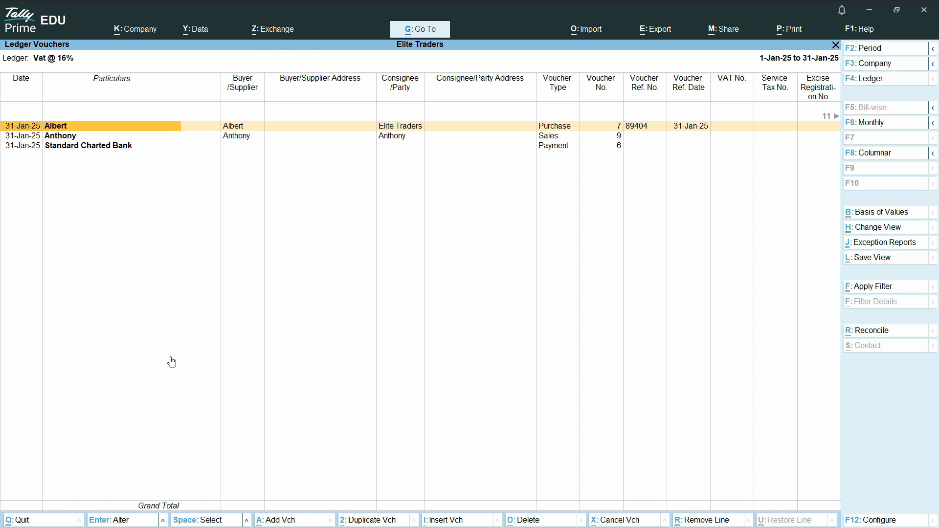
key(Right)
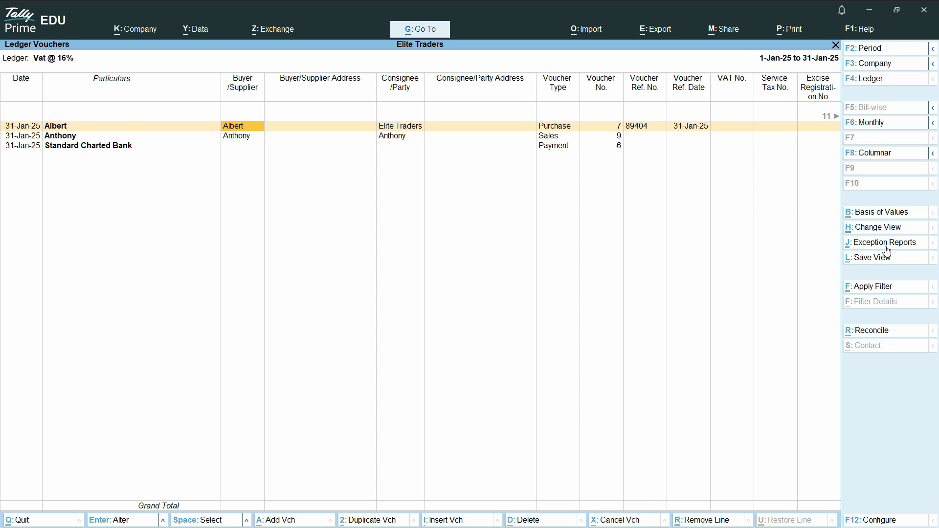
Reopen the columnar settings and set buyer/supplier name and address and consignee/party name and address to No
click(888, 153)
text(Y)
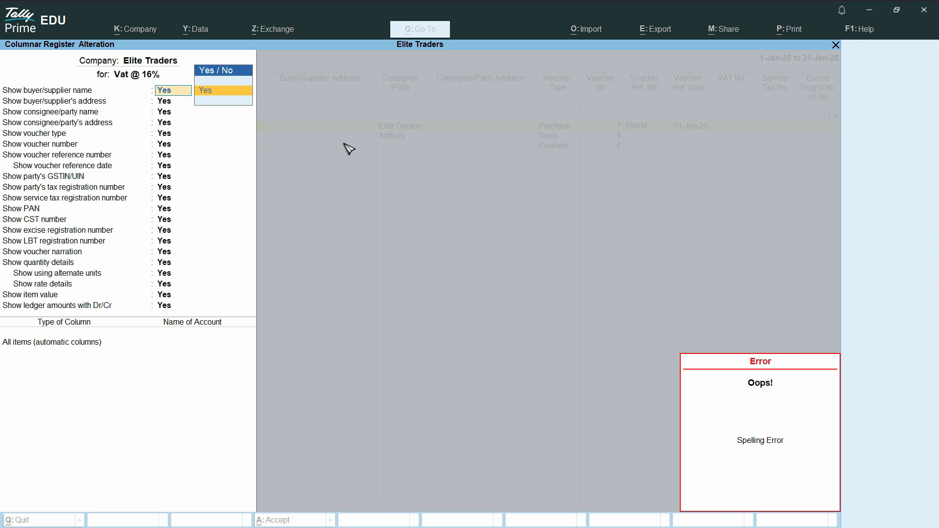
key(BackSpace)
text(N)
key(Return)
text(N)
key(Return)
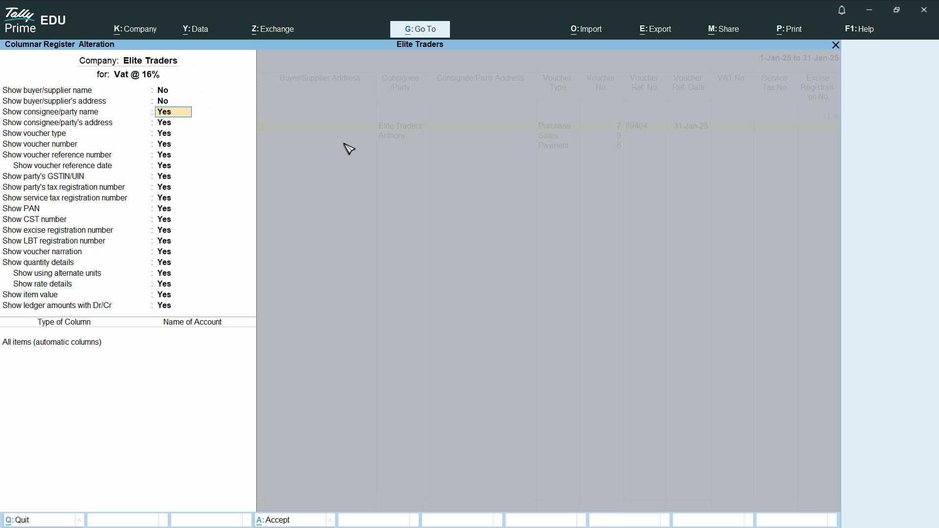
key(Return)
text(n)
key(Return)
Set PAN, CST number, excise registration number and LBT registration number to No, and accept the columnar settings
key(Return)
key(Return)
key(Return)
key(Return)
key(Return)
key(Return)
key(Return)
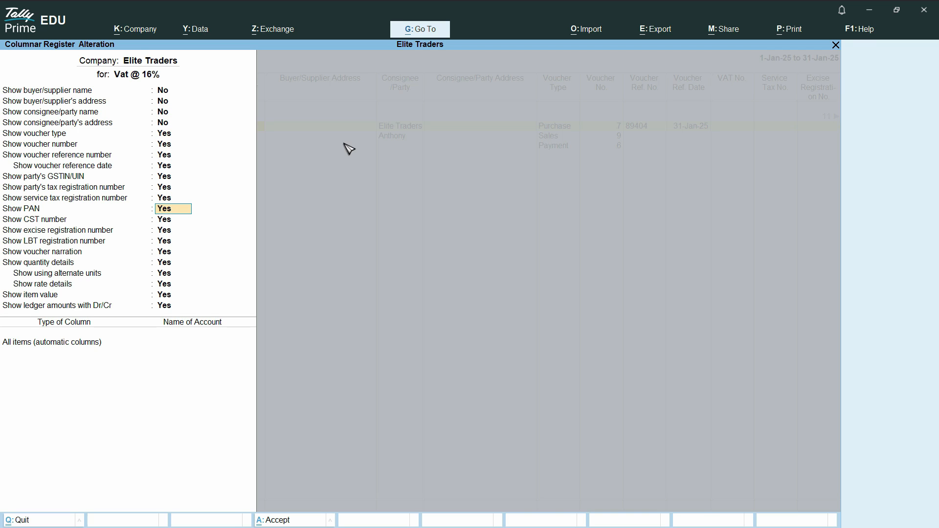
key(Return)
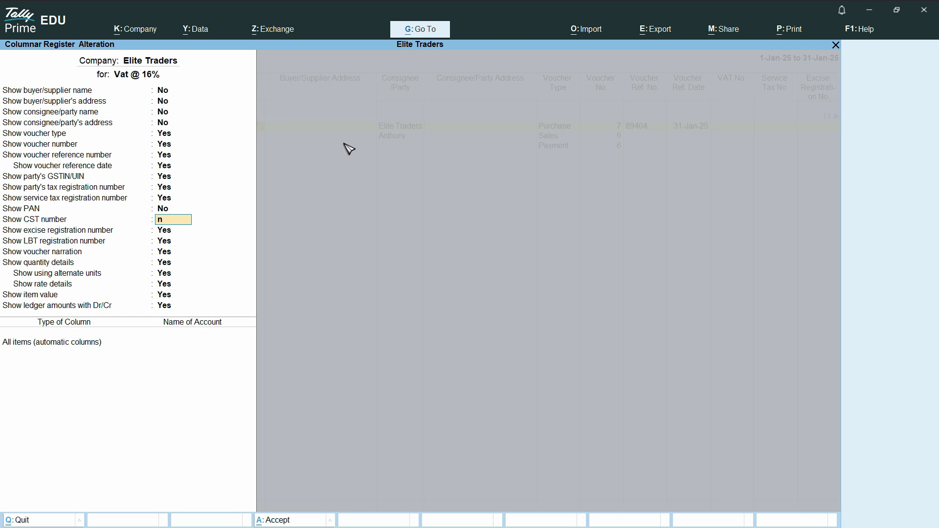
key(Return)
text(n)
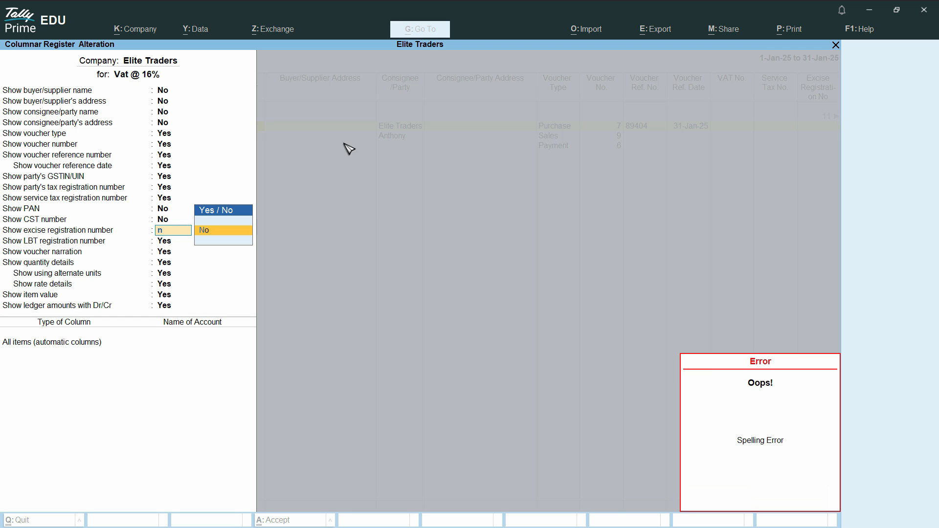
text(o)
key(Return)
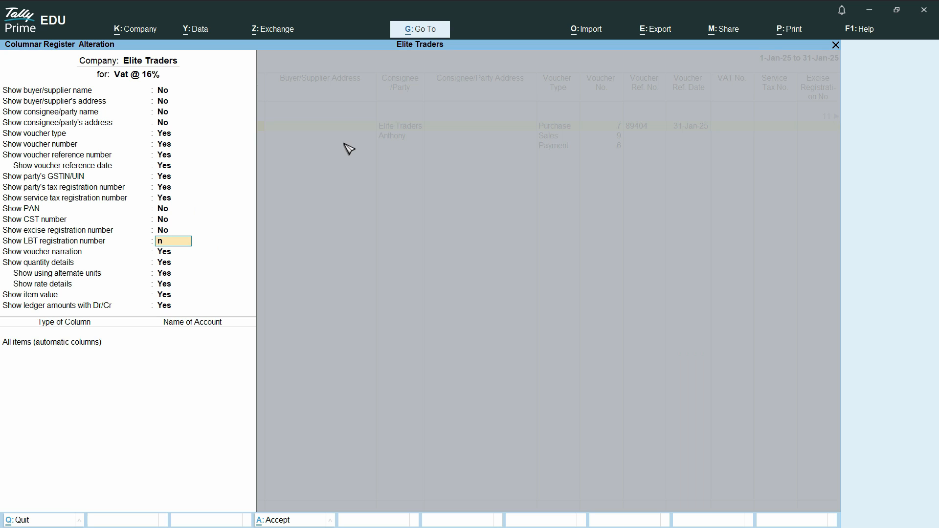
text(no)
key(Return)
key(Return)
key(Return)
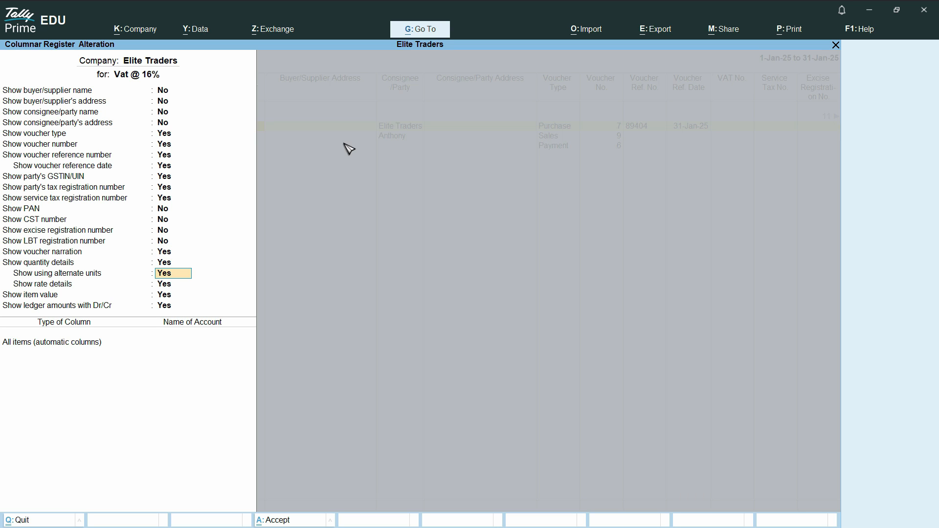
key(ctrl+a)
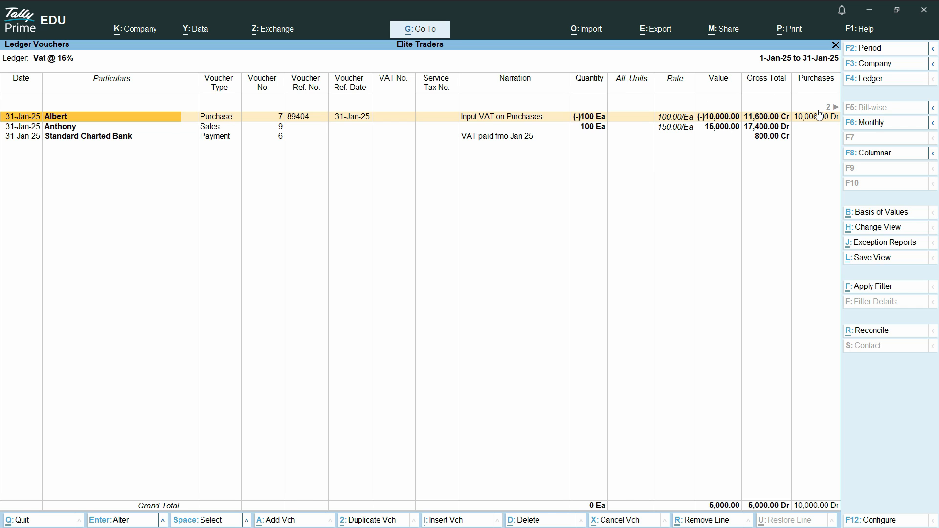
Examine the narration, quantity, rate, value, gross total, purchases, VAT and sales columns of the revised report
key(Right)
key(Right)
key(Right)
key(Right)
key(Right)
key(Right)
key(Right)
key(Right)
key(Right)
key(Right)
key(Right)
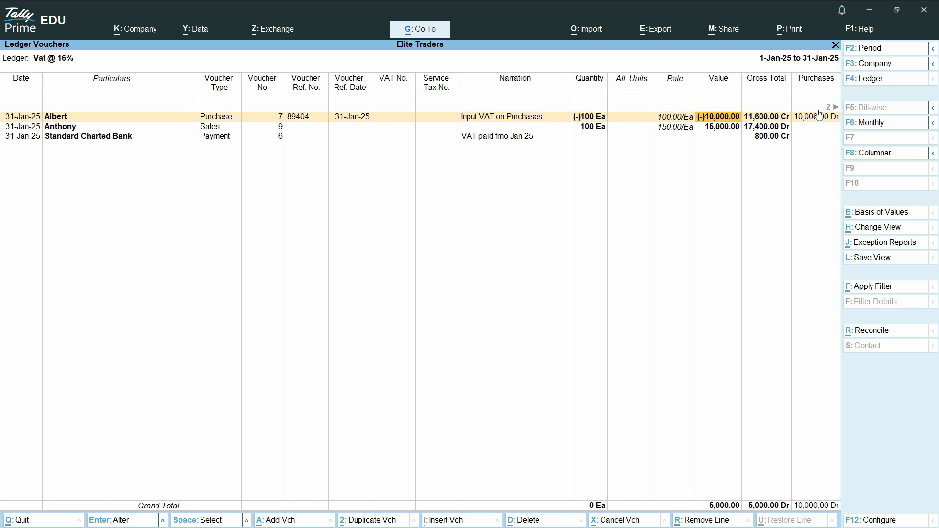
key(Right)
key(Right)
key(Right)
key(Right)
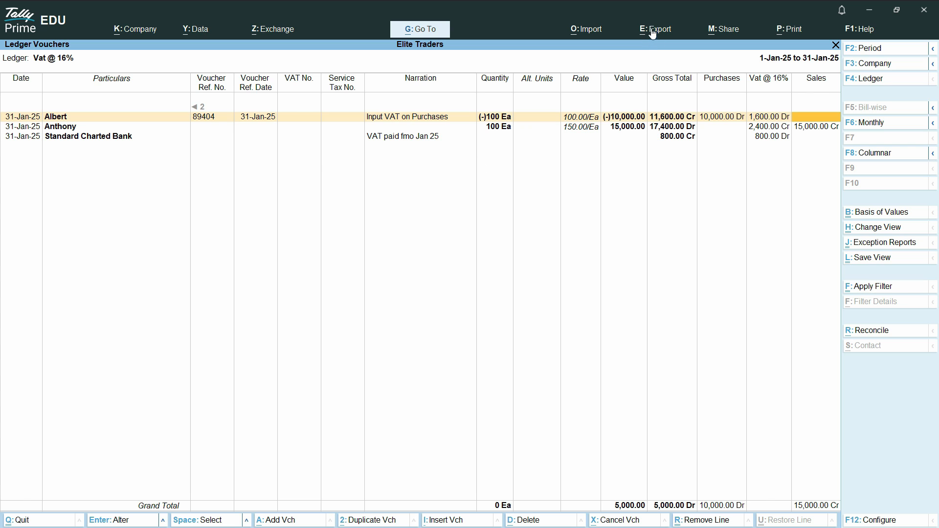
Open the export configuration for the current ledger report and keep Columnar as the report type
click(668, 35)
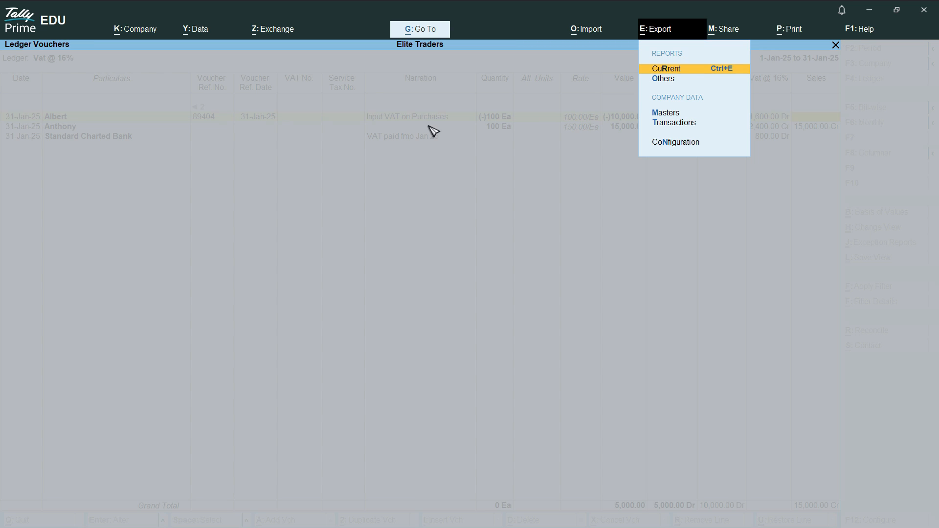
click(693, 73)
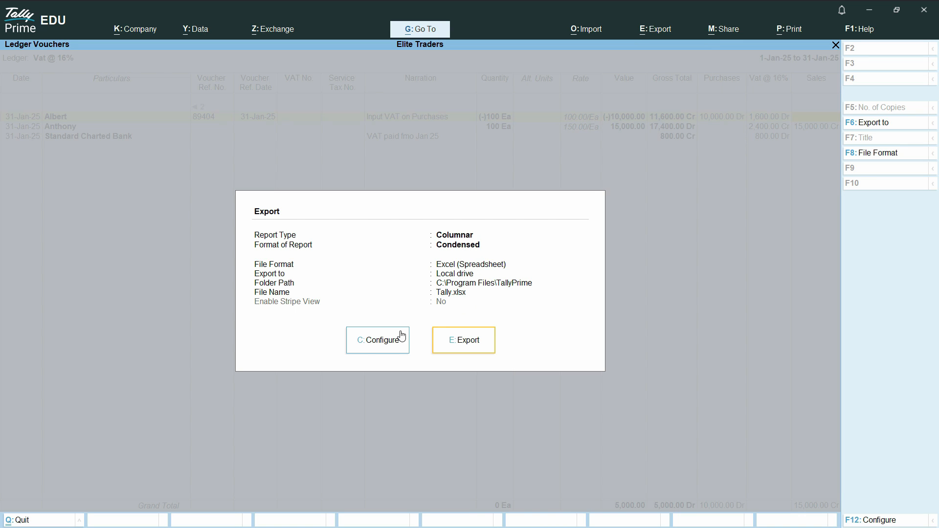
click(383, 346)
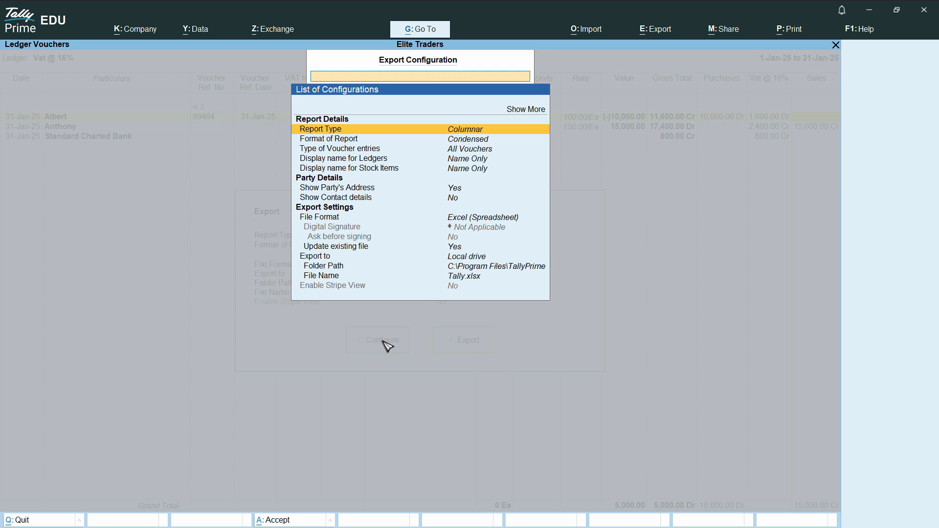
key(Return)
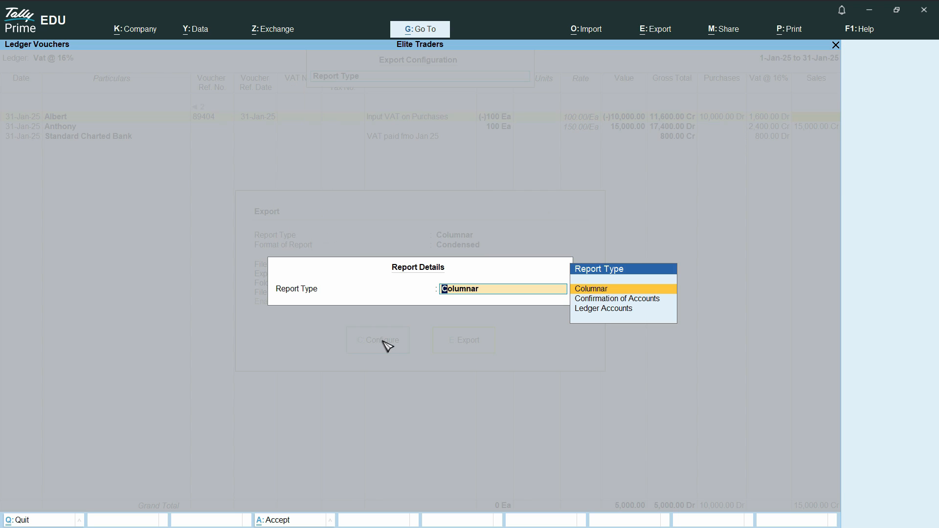
key(Return)
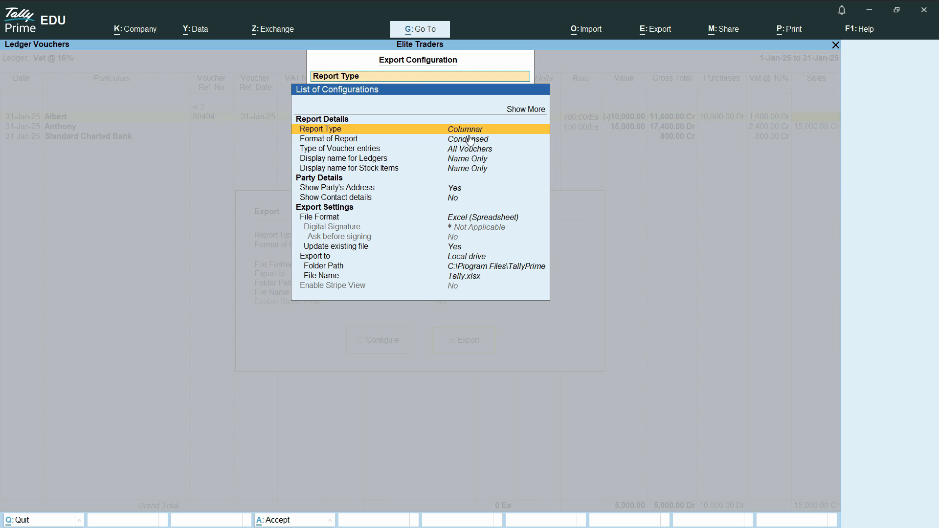
key(Return)
key(Escape)
key(y)
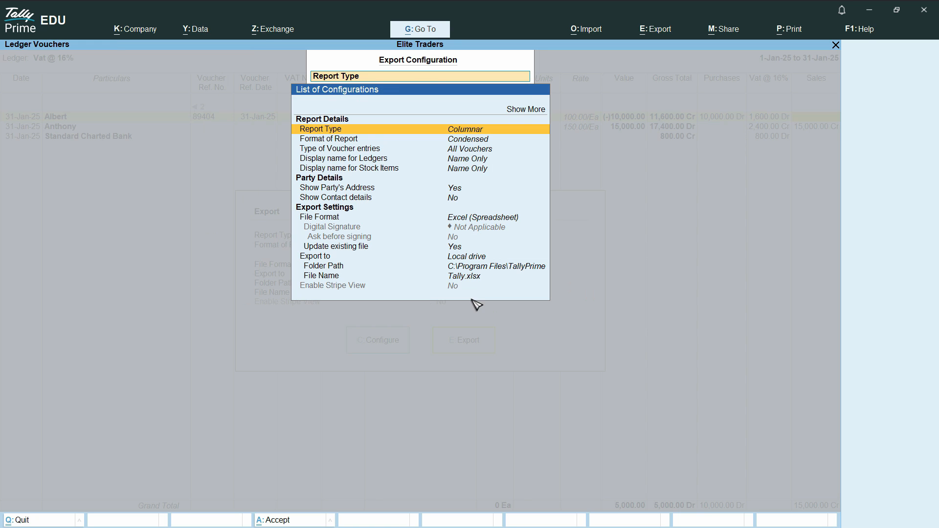
Set the export folder path to C:\Tally Reports and export the columnar ledger report as the Excel file Tally.xlsx
click(496, 270)
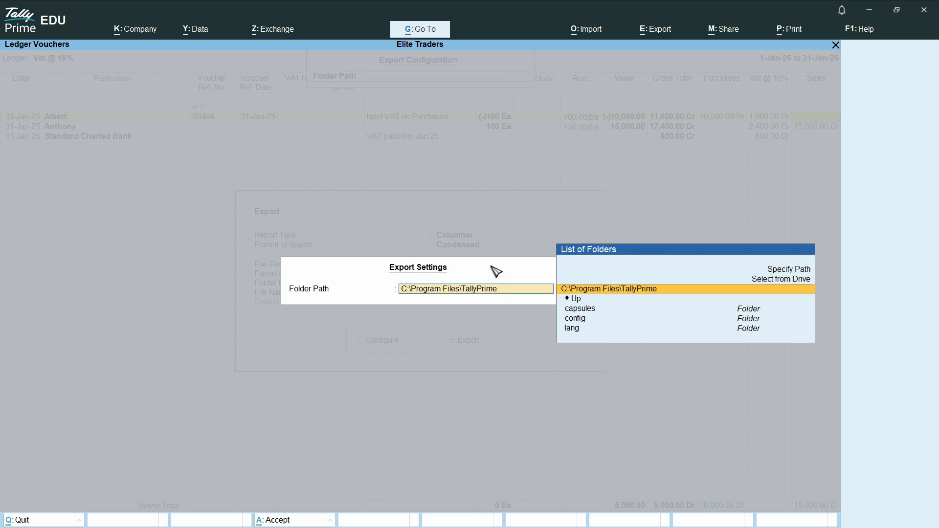
click(584, 300)
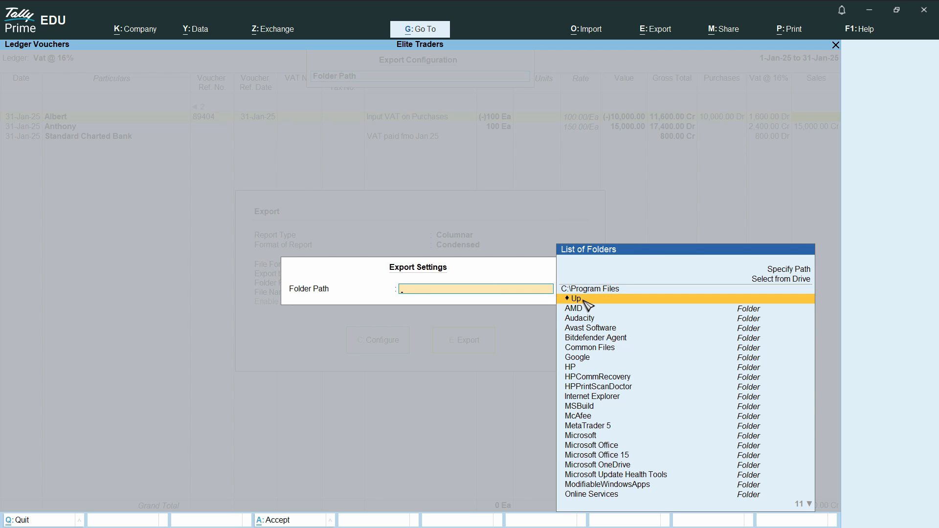
click(584, 299)
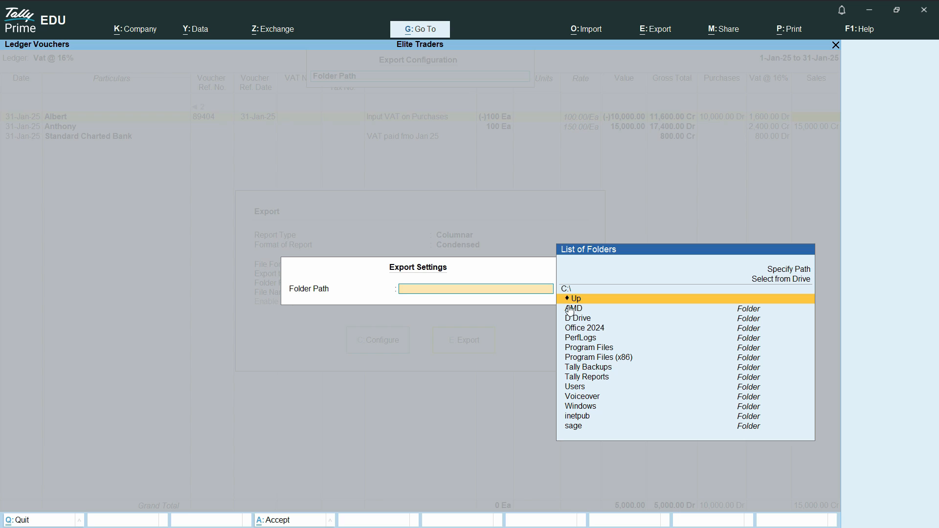
click(594, 377)
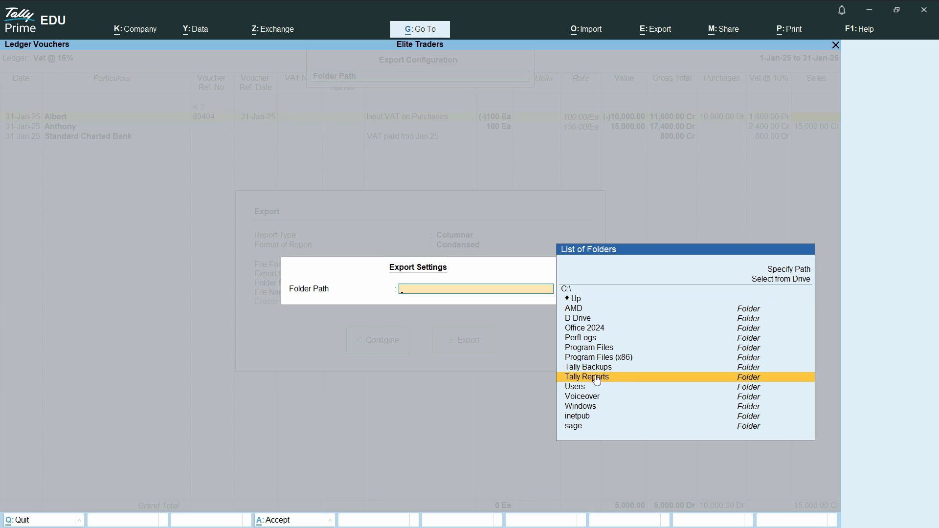
click(621, 380)
key(Return)
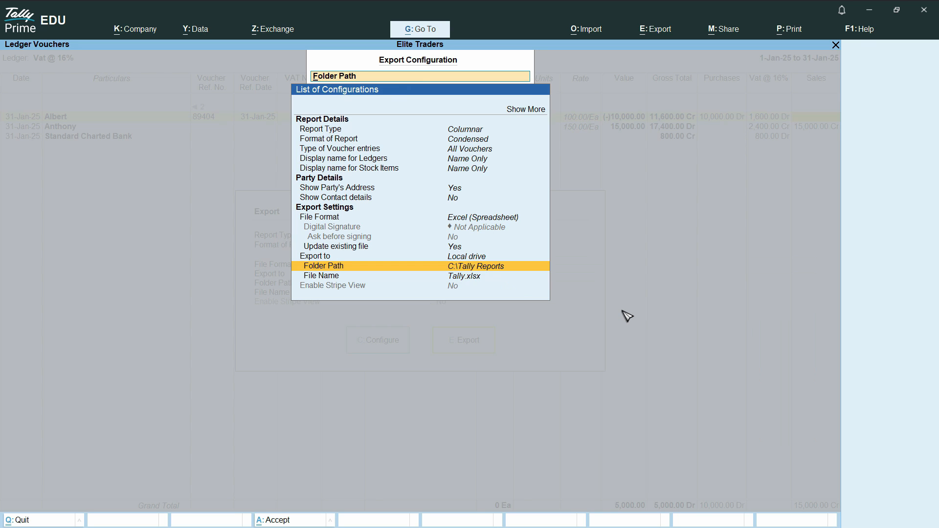
key(Escape)
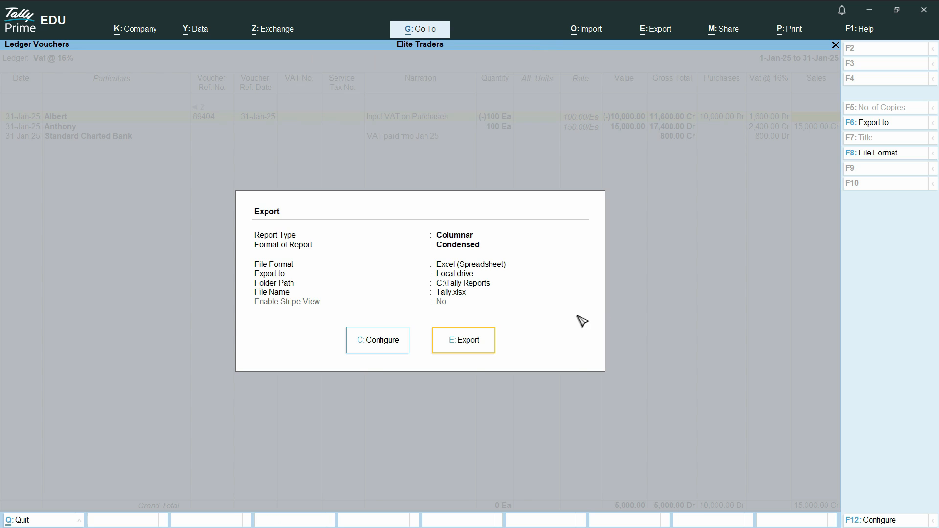
click(469, 352)
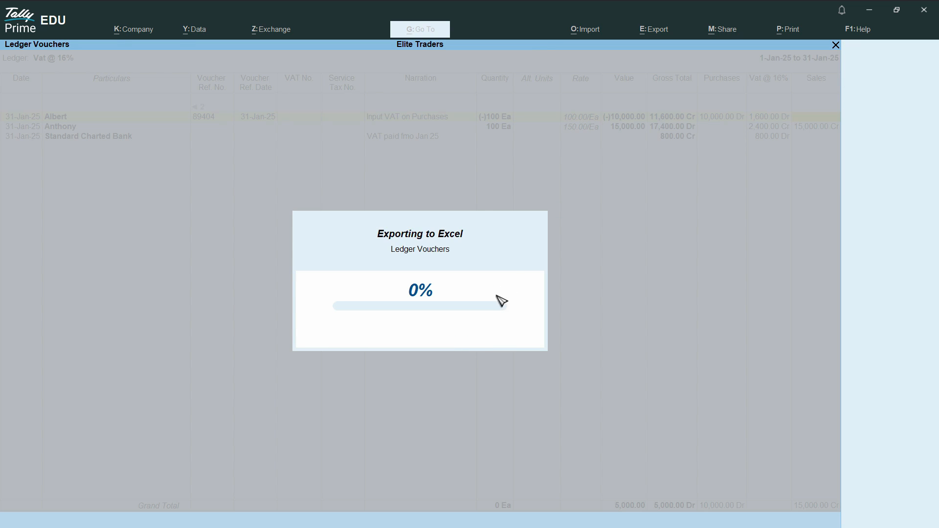